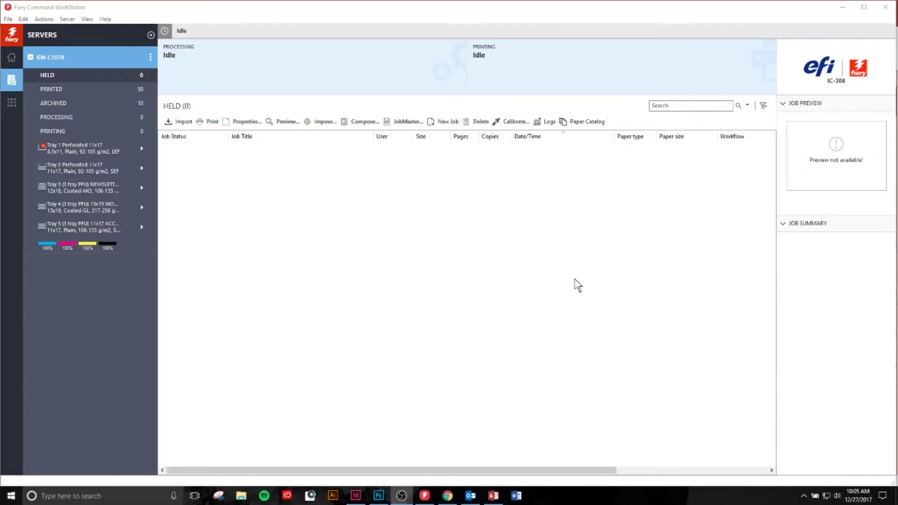
Open the File menu to show the job import options.
left_click(8, 20)
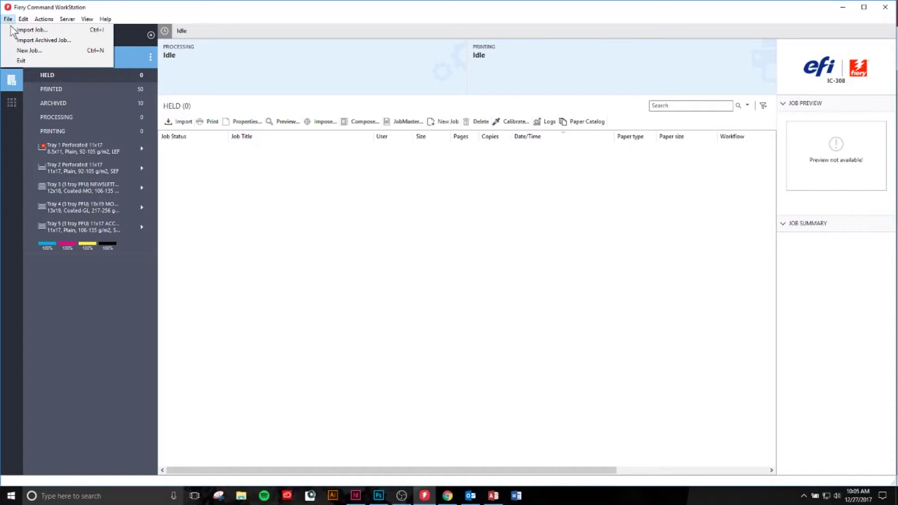
Import Bacon January Newsletter 2018.pdf through Import Job and hold it in the Held queue.
left_click(15, 30)
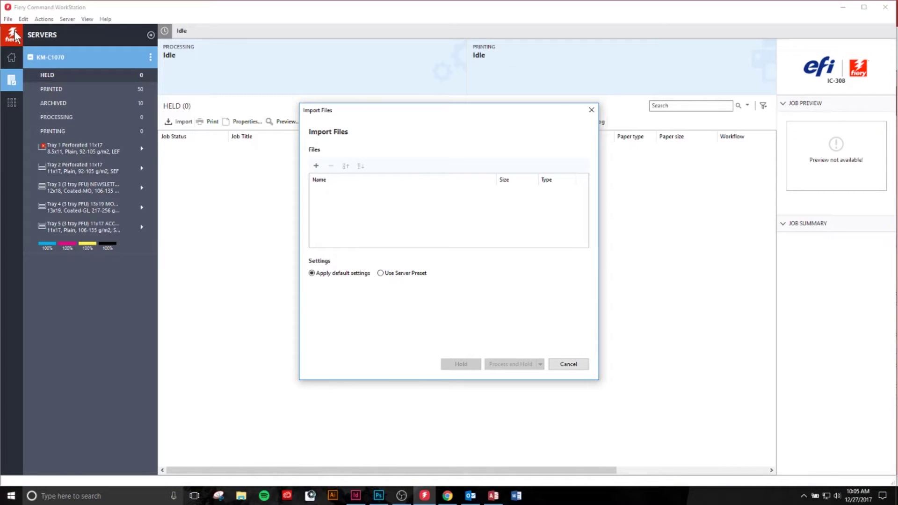
left_click(316, 166)
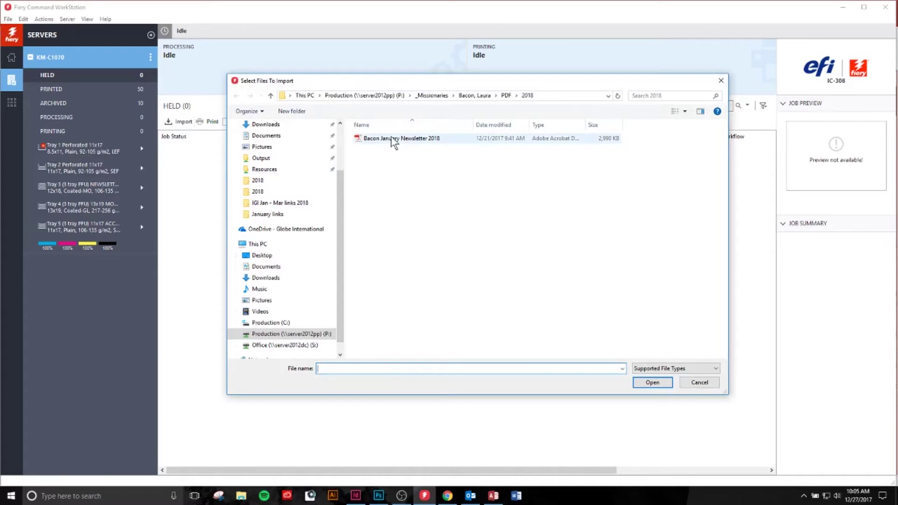
left_click(392, 136)
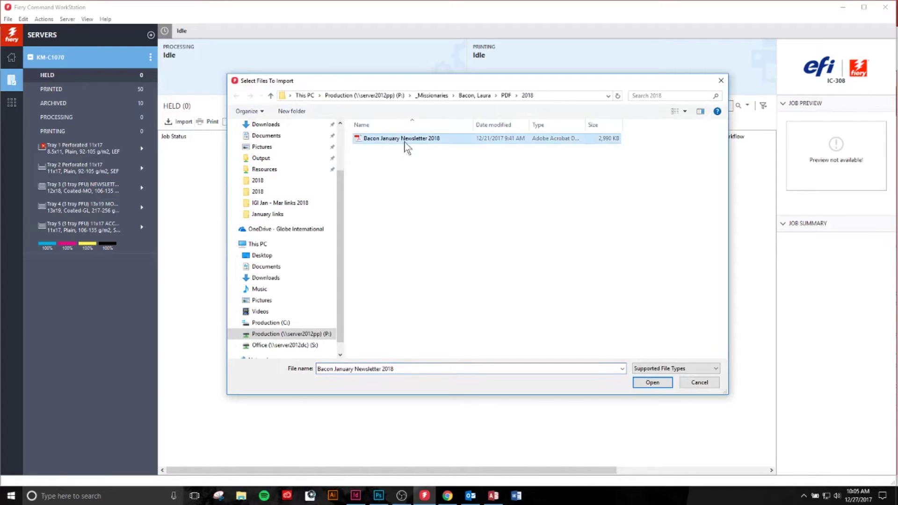
left_click(652, 384)
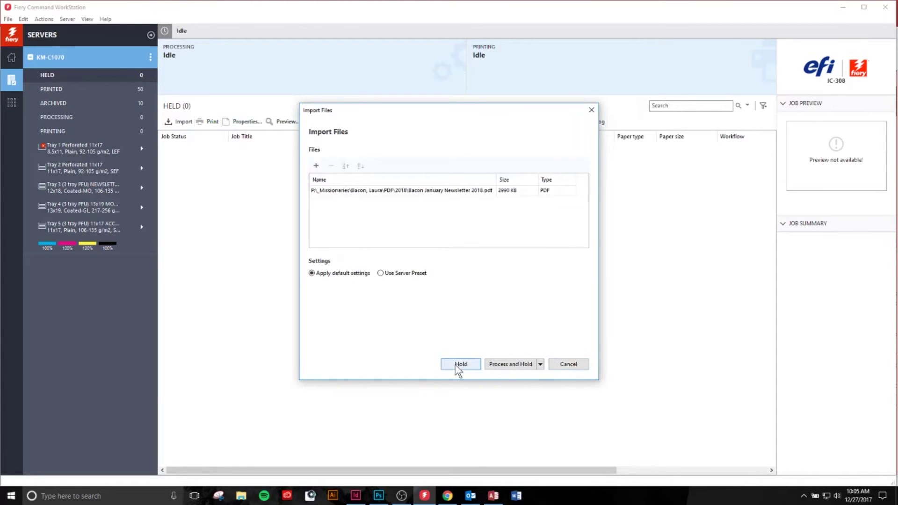
left_click(457, 366)
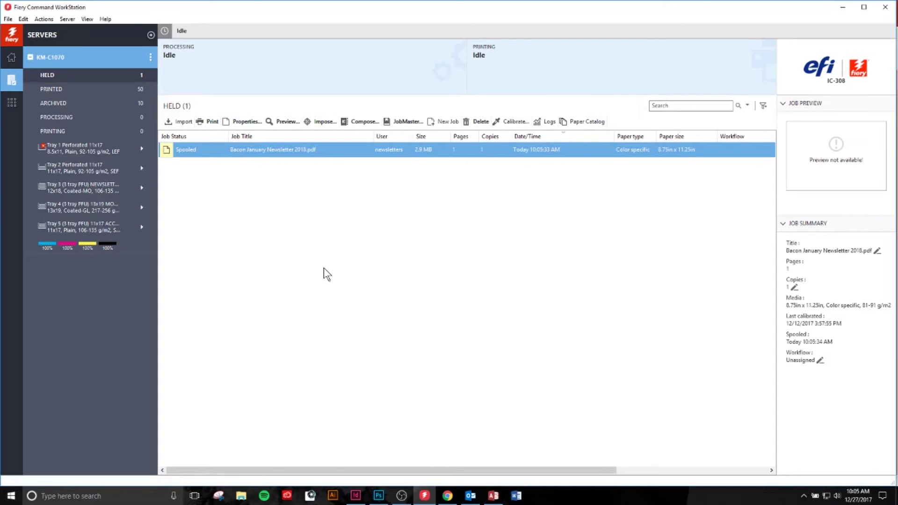
Open the spooled newsletter job in Fiery Impose from its right-click menu.
right_click(323, 151)
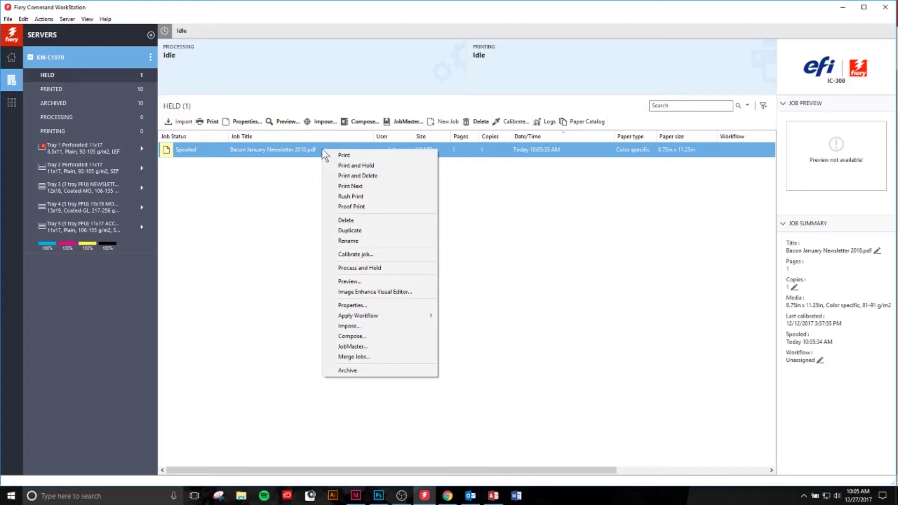
left_click(368, 325)
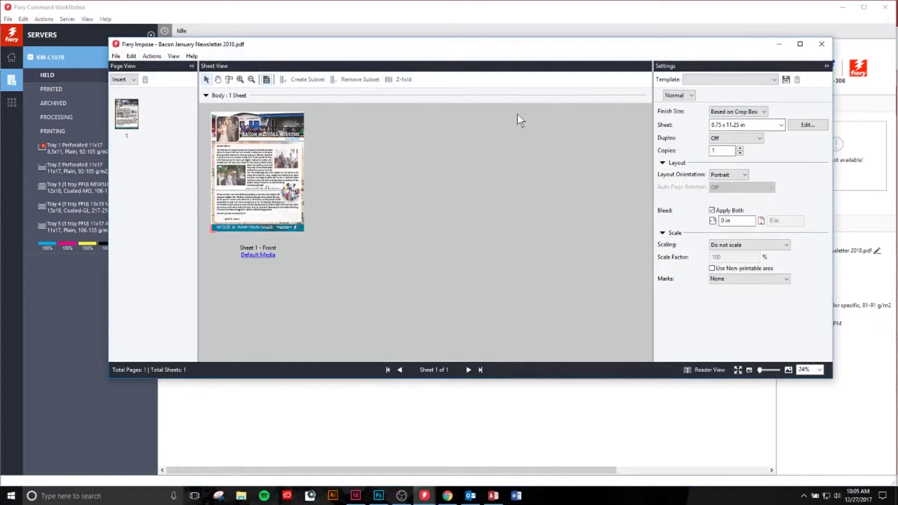
Switch the layout mode to Gangup with the Repeat method.
left_click(679, 95)
left_click(683, 119)
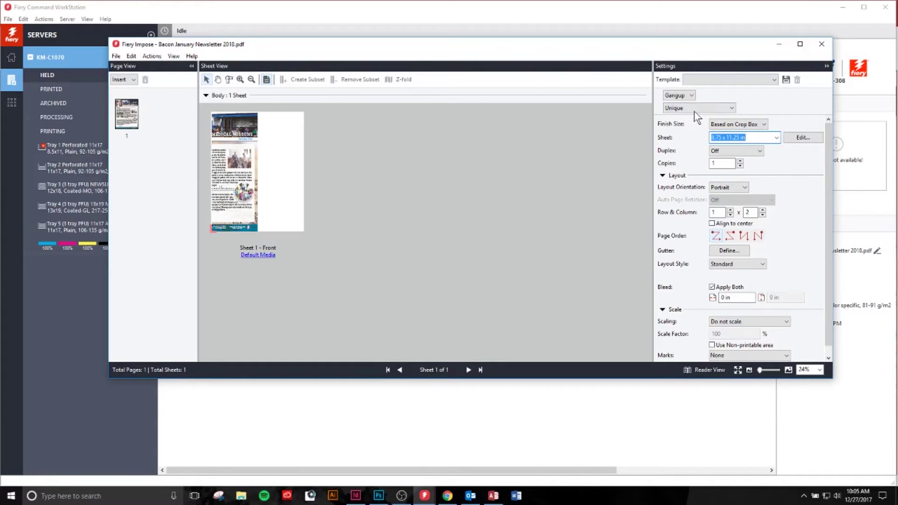
left_click(697, 108)
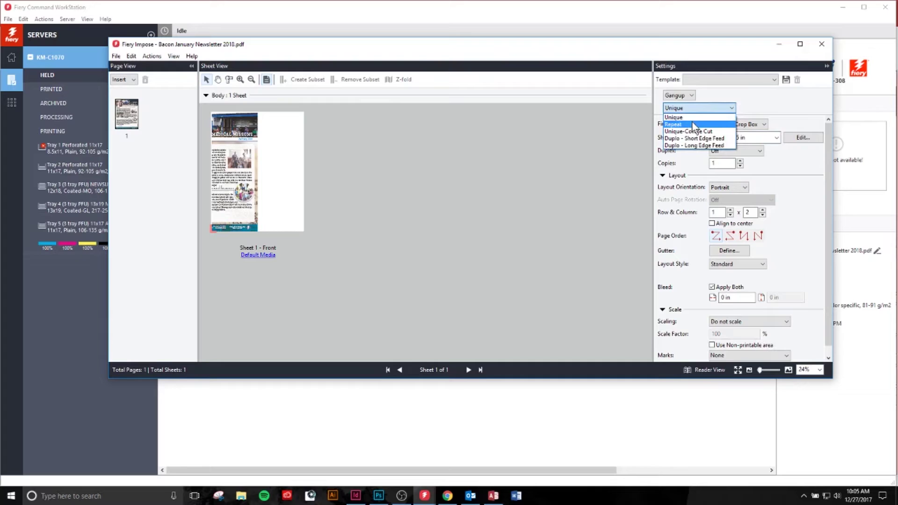
left_click(692, 124)
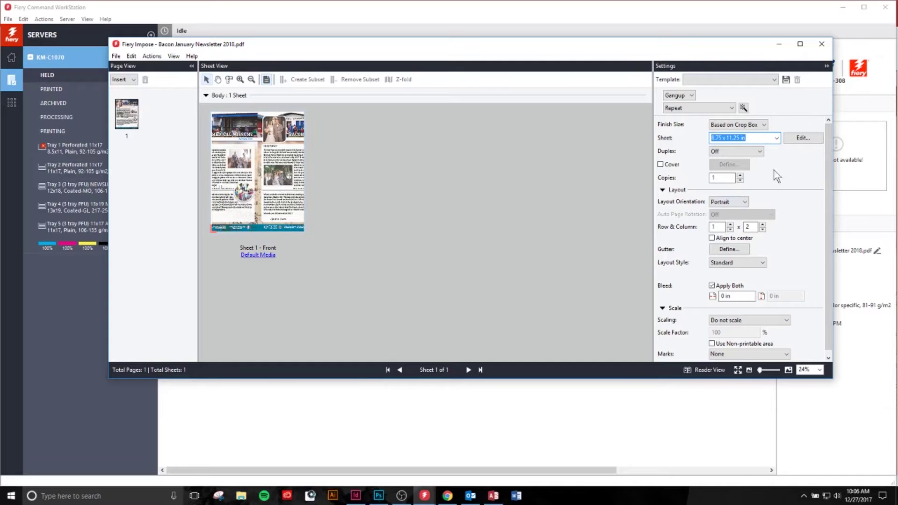
Set the sheet size to 12x18 with landscape layout orientation.
left_click(777, 138)
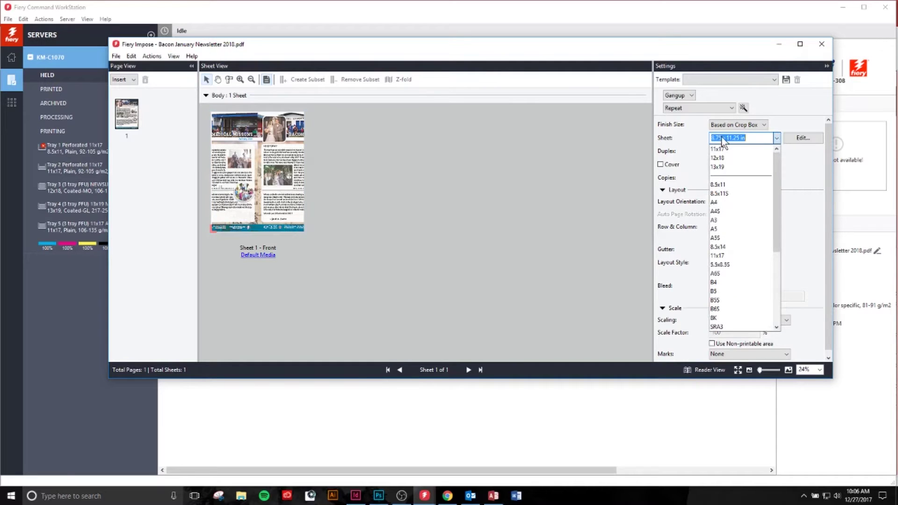
left_click(722, 159)
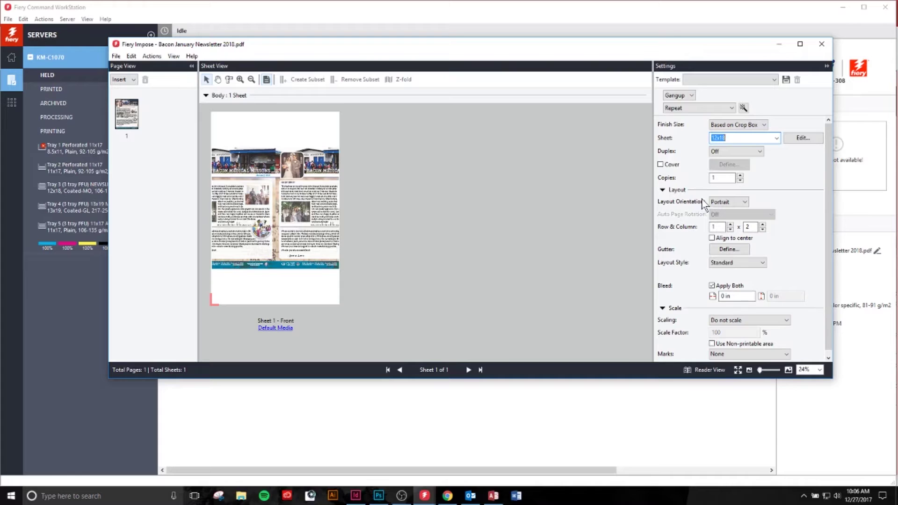
left_click(726, 202)
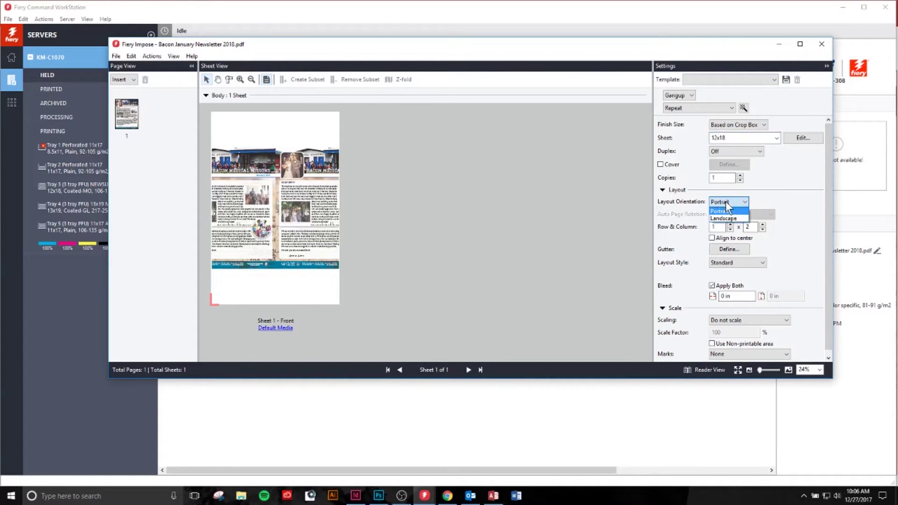
left_click(732, 219)
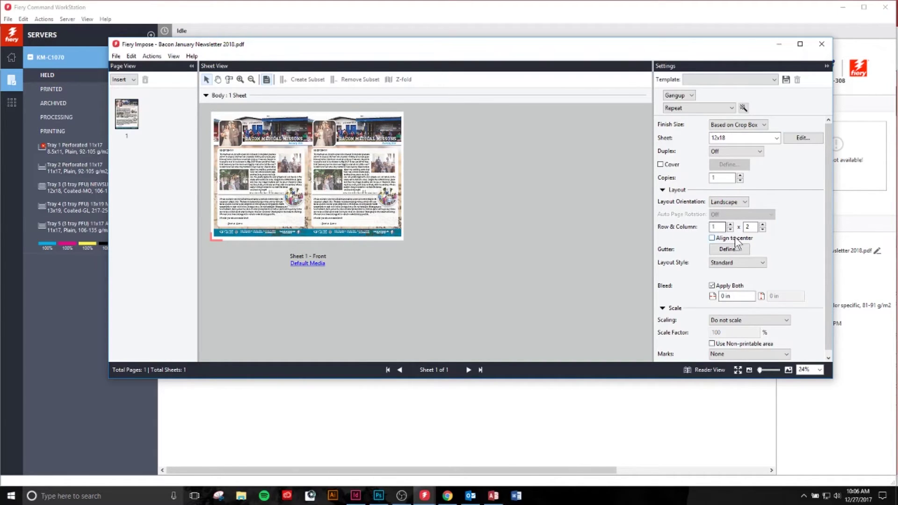
Set the gutter between the ganged pages to 0.25 in.
left_click(722, 249)
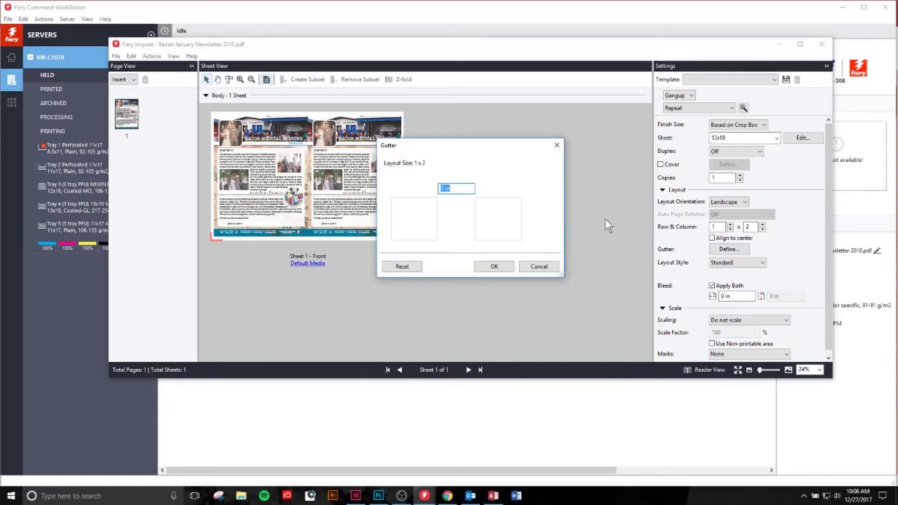
key("BackSpace")
type(".25")
left_click(487, 268)
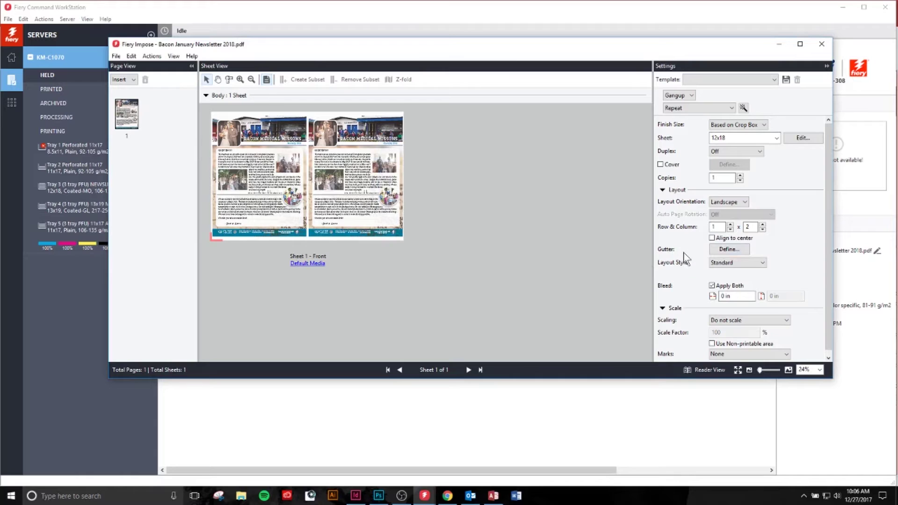
Set the bleed to 0.125 in.
double_click(729, 296)
key("BackSpace")
type(".125")
left_click(721, 226)
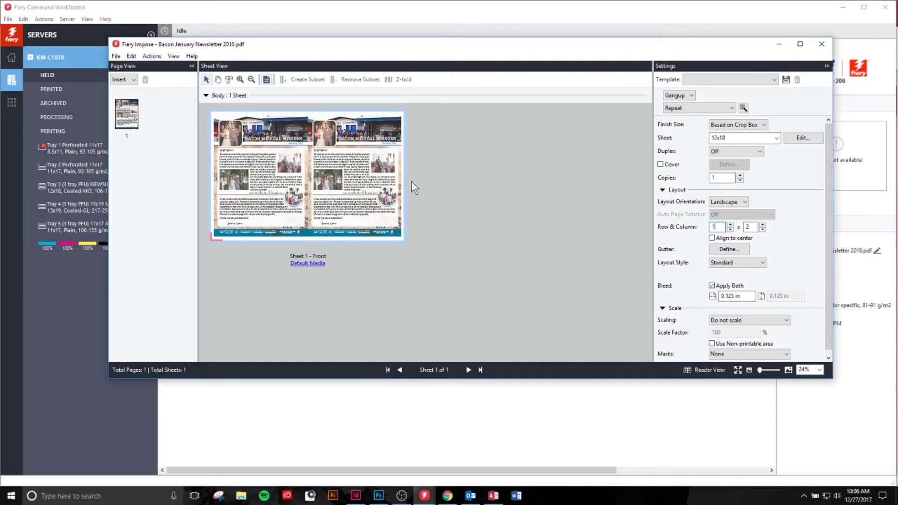
Set Marks to Define and enable Print trim marks in the Marks dialog.
scroll(829, 236, "down", 1)
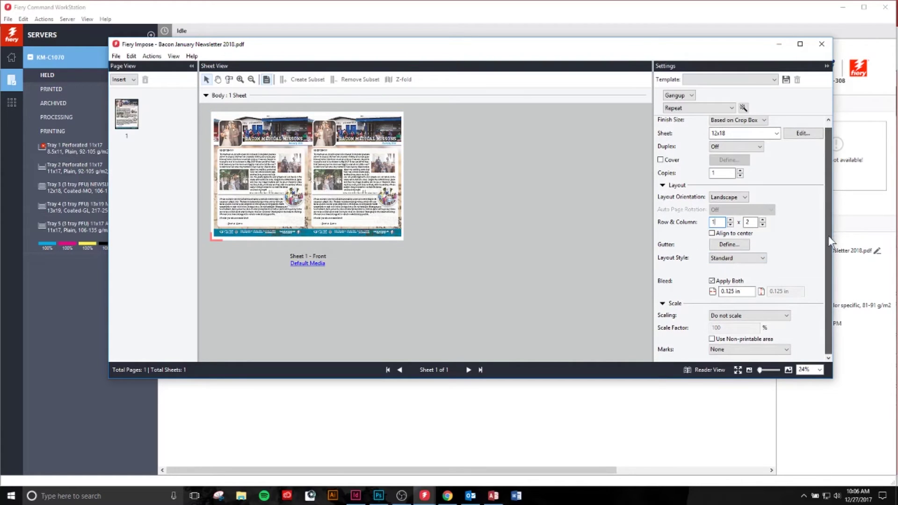
left_click(724, 349)
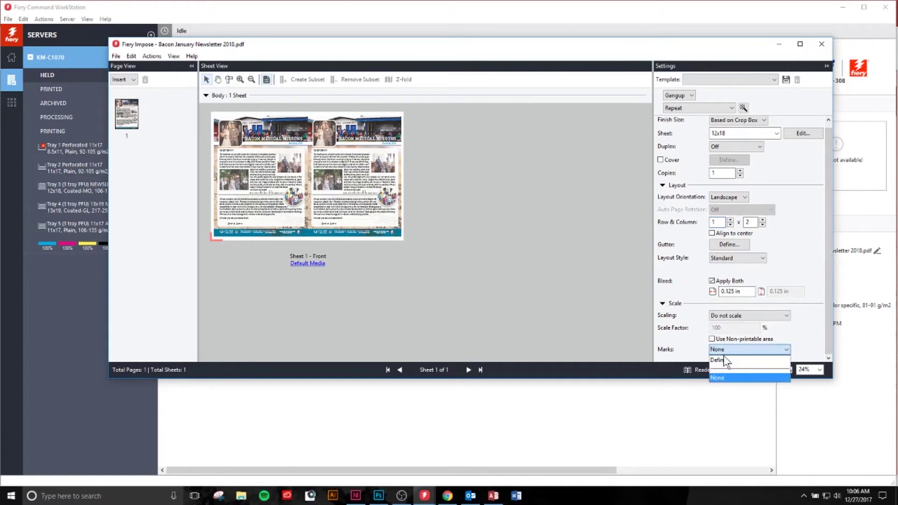
left_click(723, 360)
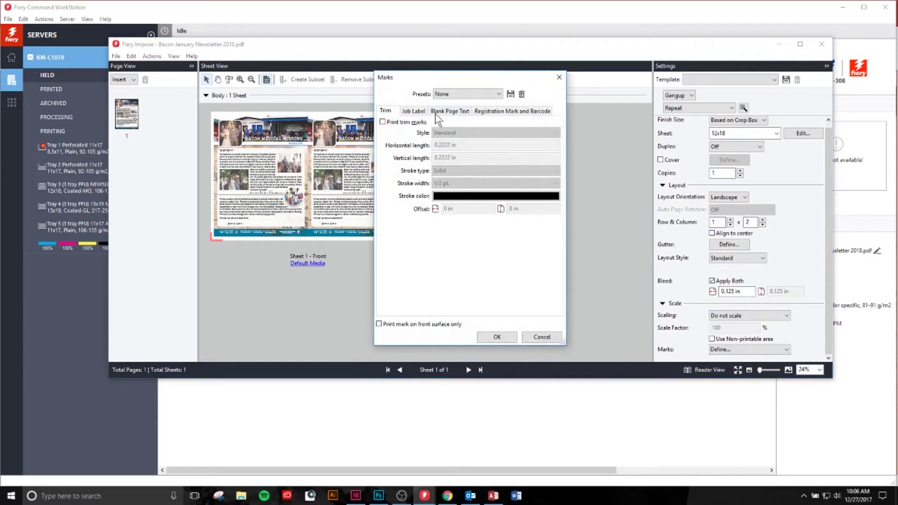
left_click(394, 123)
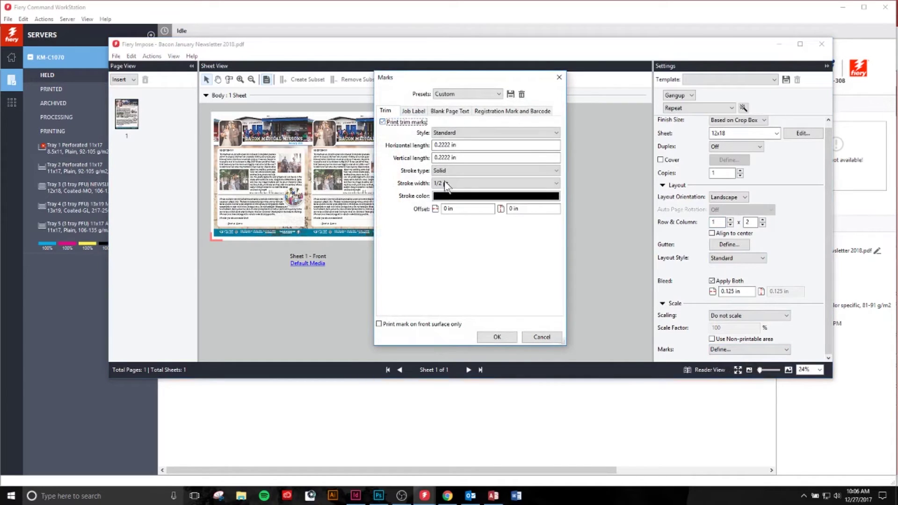
left_click(498, 337)
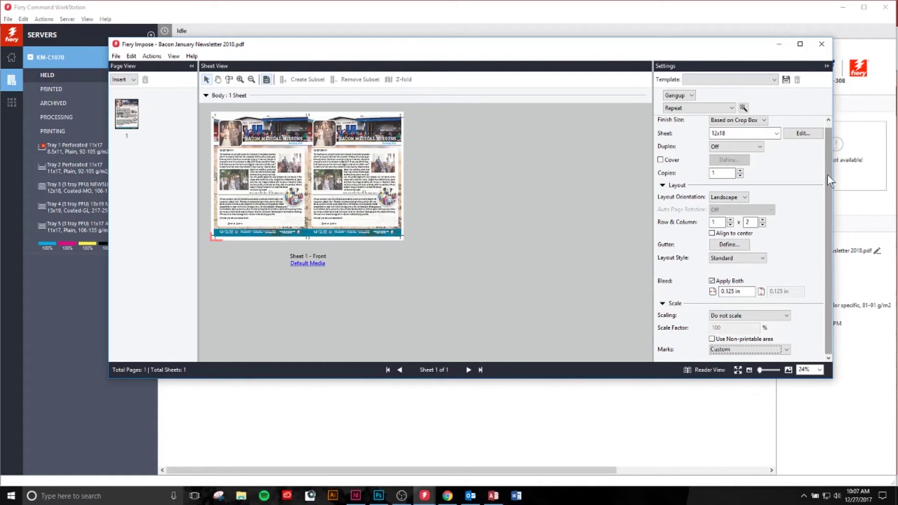
Close Fiery Impose and save the imposed layout as a .dbp job in Held.
left_click(675, 99)
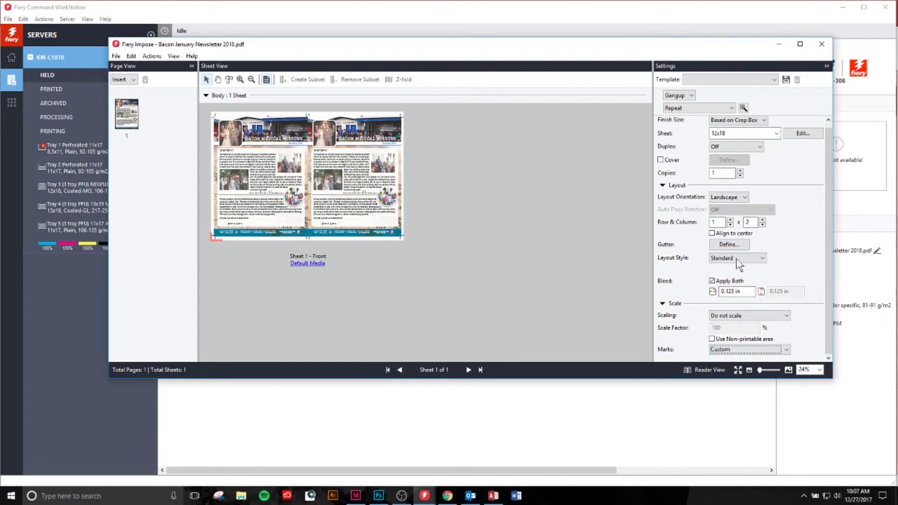
left_click(822, 45)
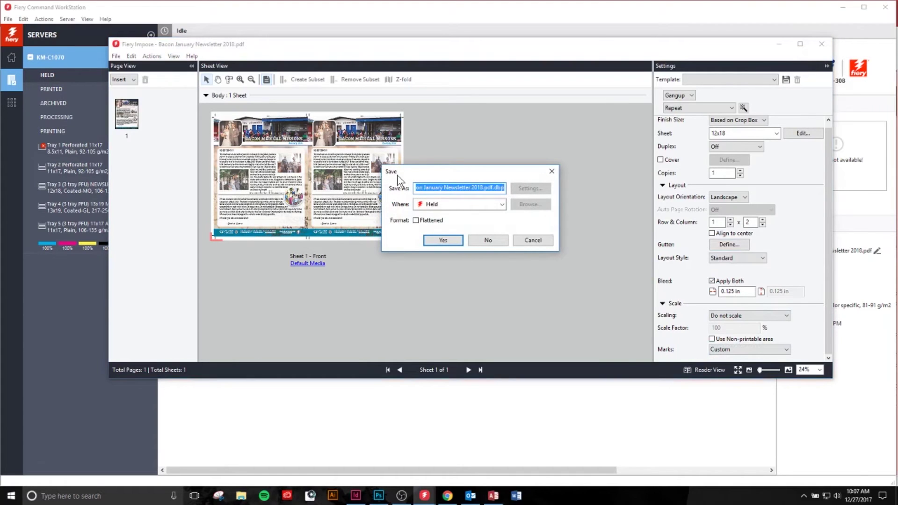
left_click(435, 241)
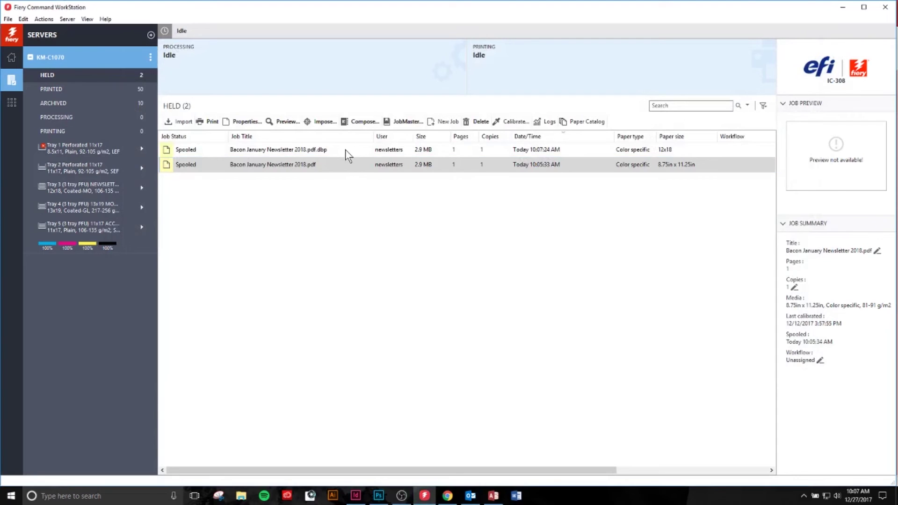
Open the imposed .dbp job's properties and enable Adobe PDF Print Engine Preferred.
left_click(346, 150)
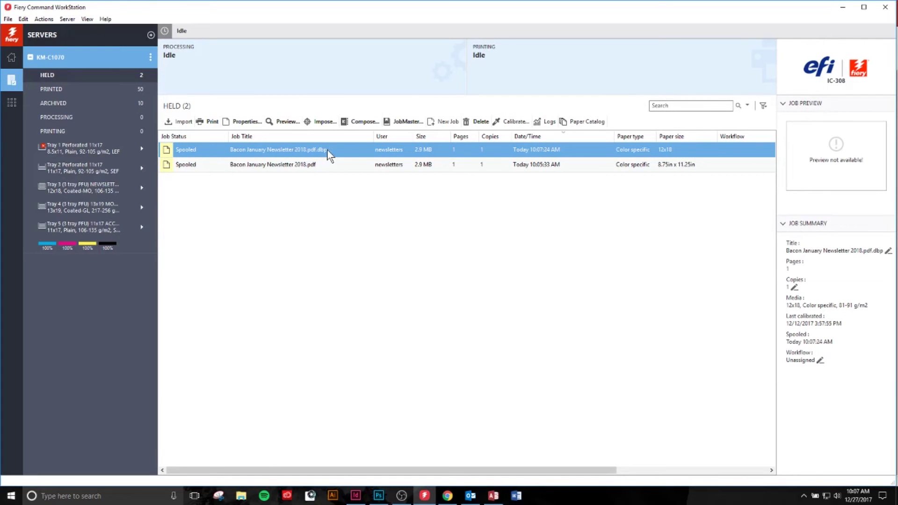
right_click(328, 149)
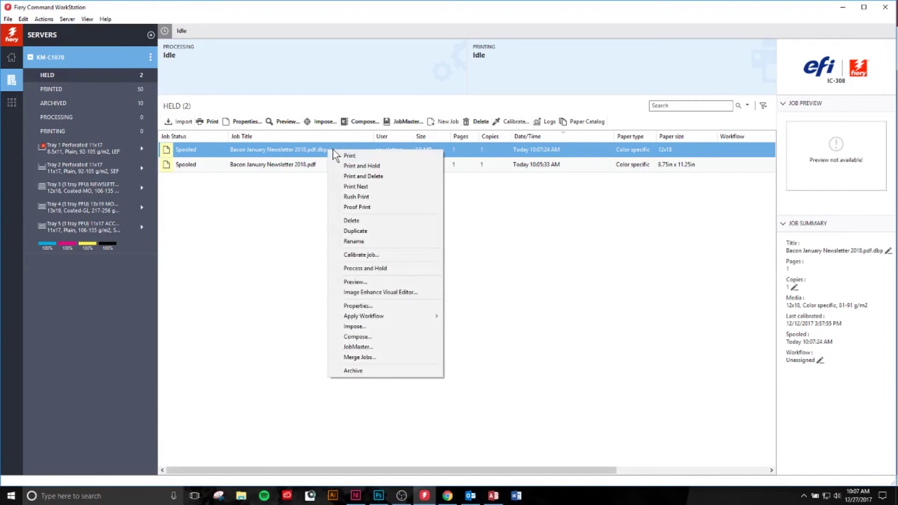
left_click(369, 305)
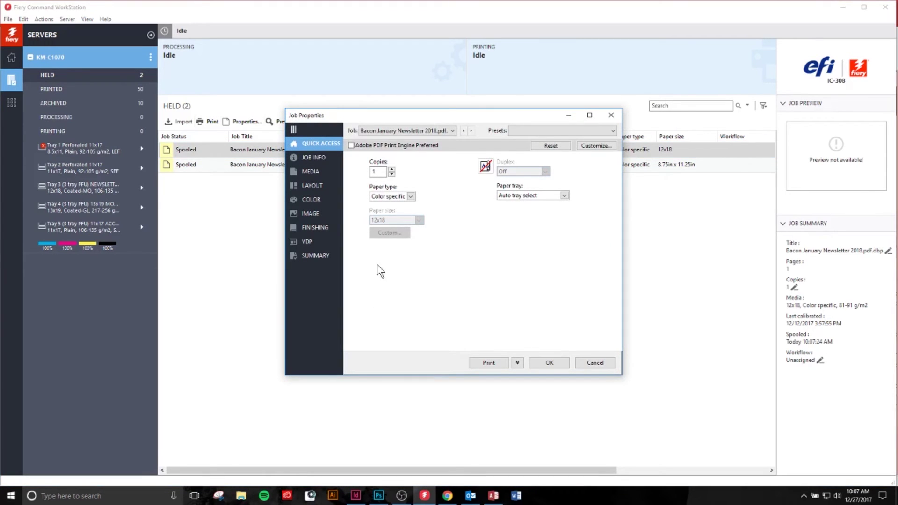
left_click(352, 145)
Choose NEWSLETTER PAPER from the Paper Catalog and turn on image smoothing.
left_click(317, 157)
left_click(318, 171)
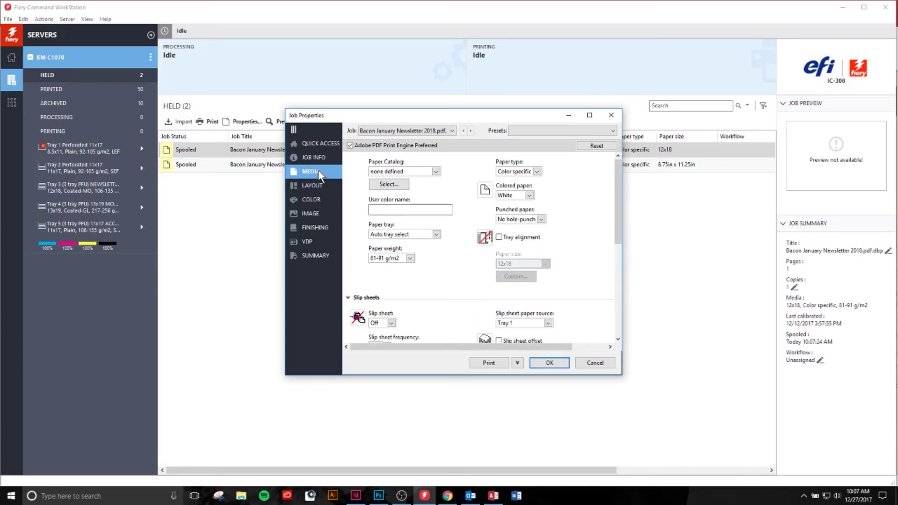
left_click(412, 172)
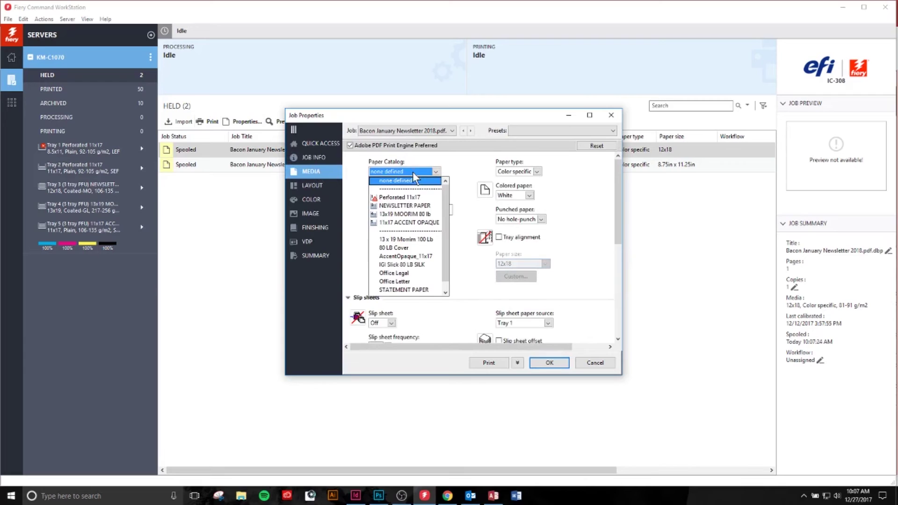
left_click(402, 206)
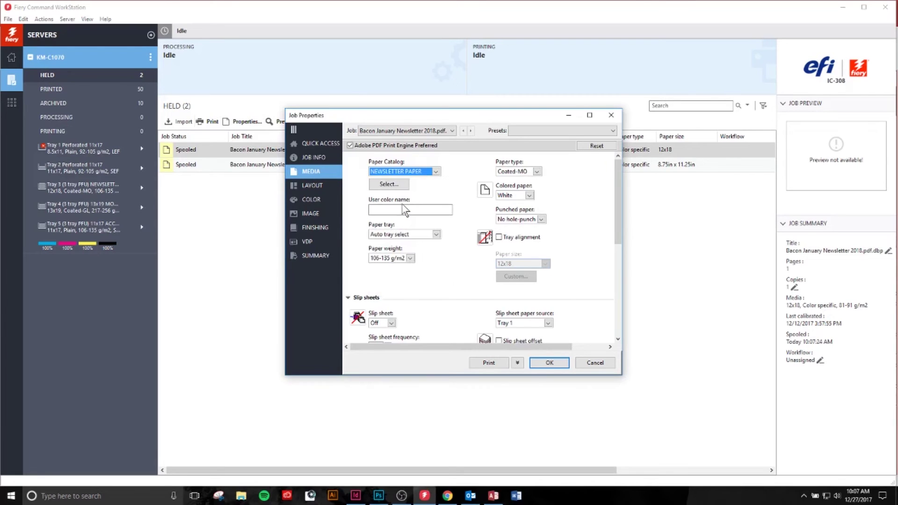
left_click(319, 211)
left_click(371, 167)
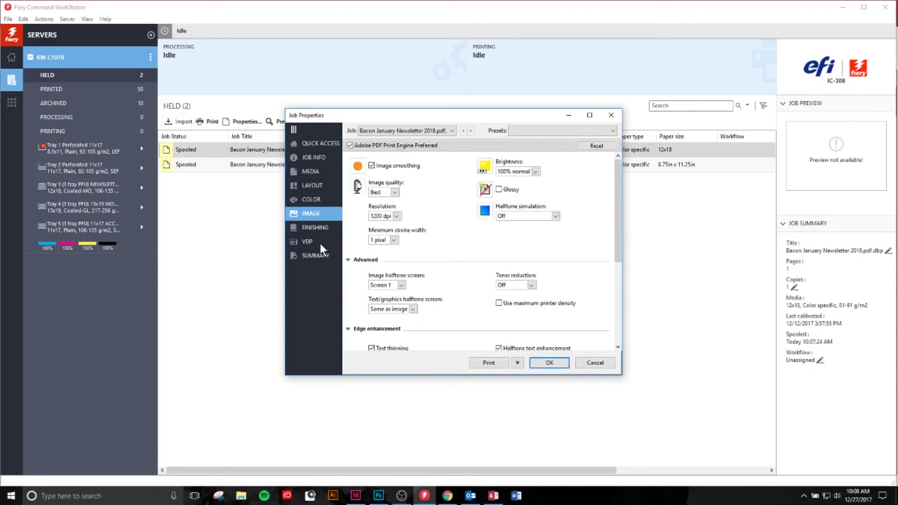
Set the copy count to 1 and print the imposed job.
left_click(316, 156)
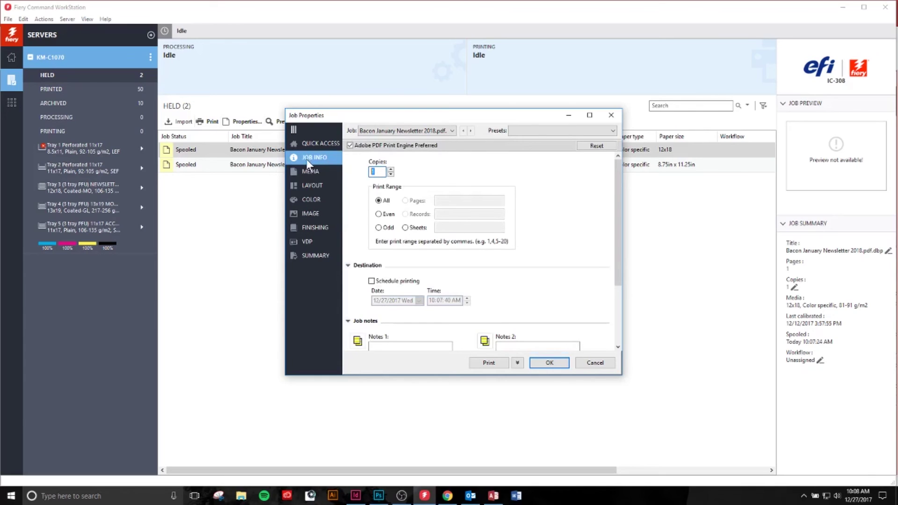
type("100")
double_click(376, 171)
type("1")
left_click(499, 363)
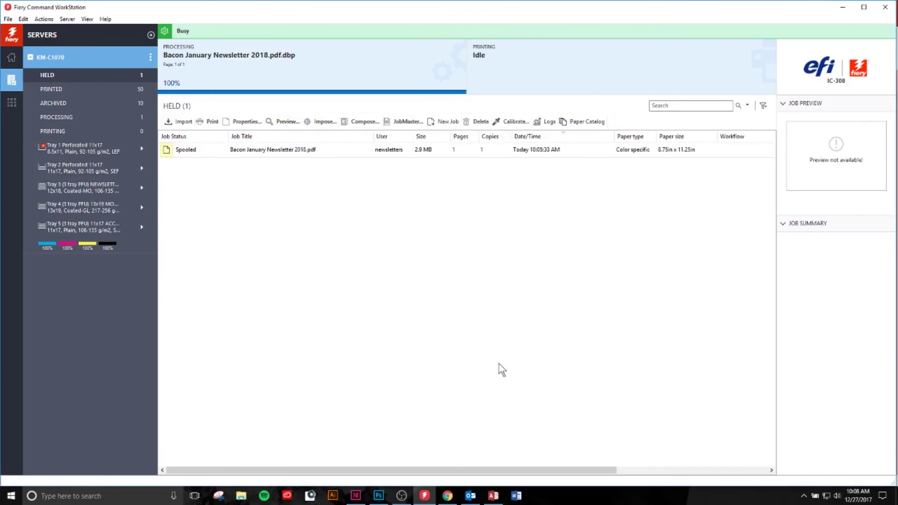